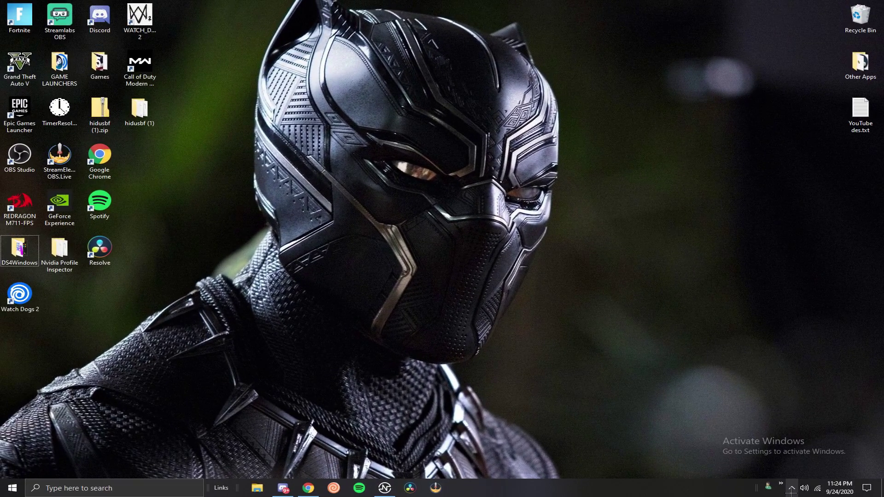
Open DS4Windows from the system tray, move its window higher, and view the Settings page.
left_click(790, 489)
left_click(812, 433)
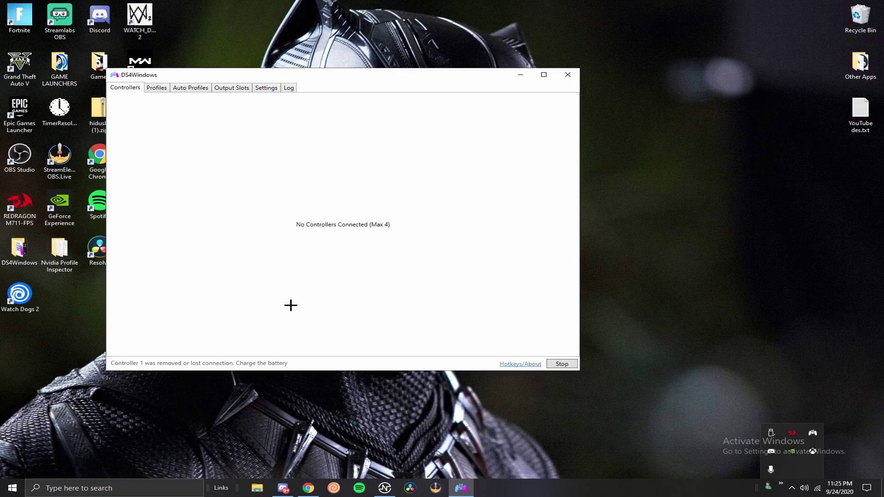
left_click_drag(389, 79, 474, 70)
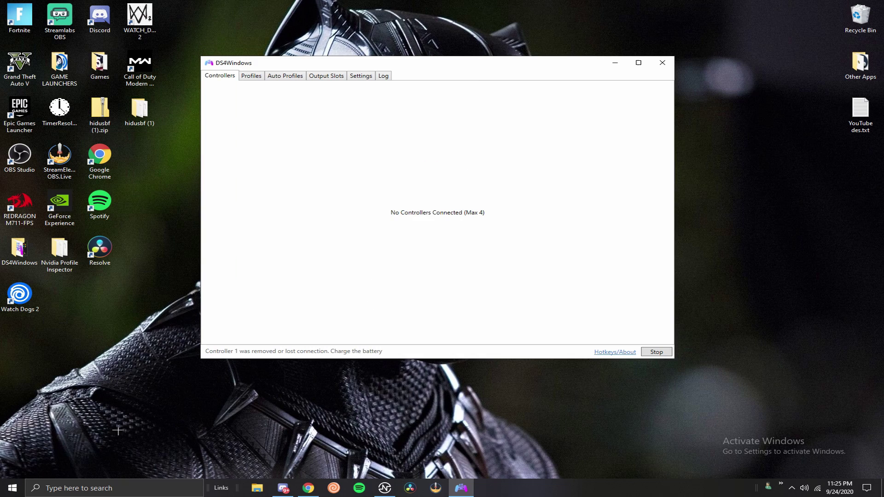
left_click(367, 76)
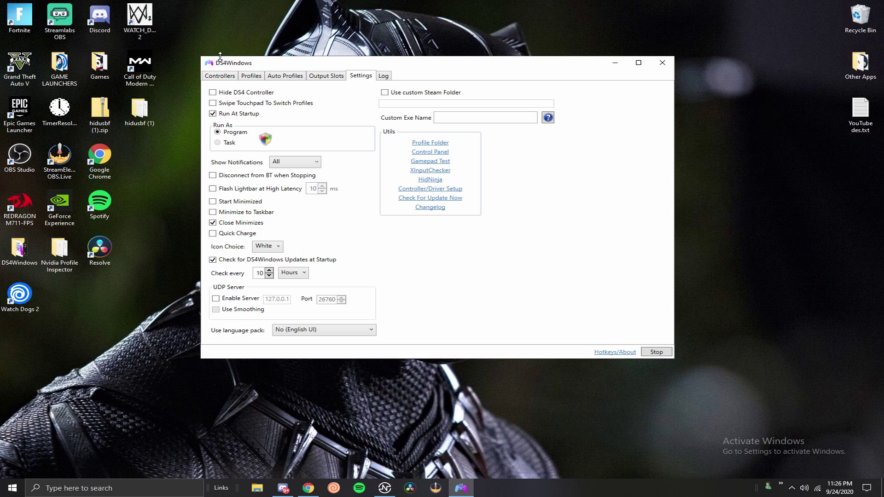
Open the 'video tutorial' profile from the Profiles list in the profile editor.
left_click(254, 76)
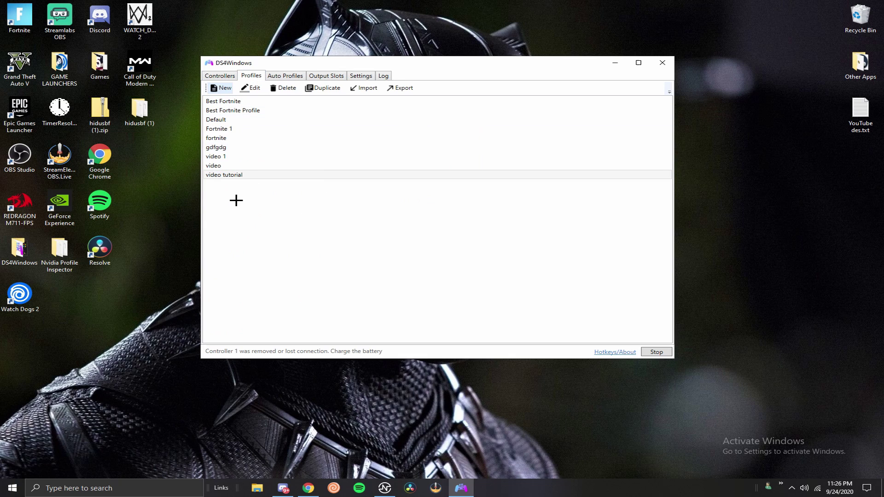
double_click(237, 176)
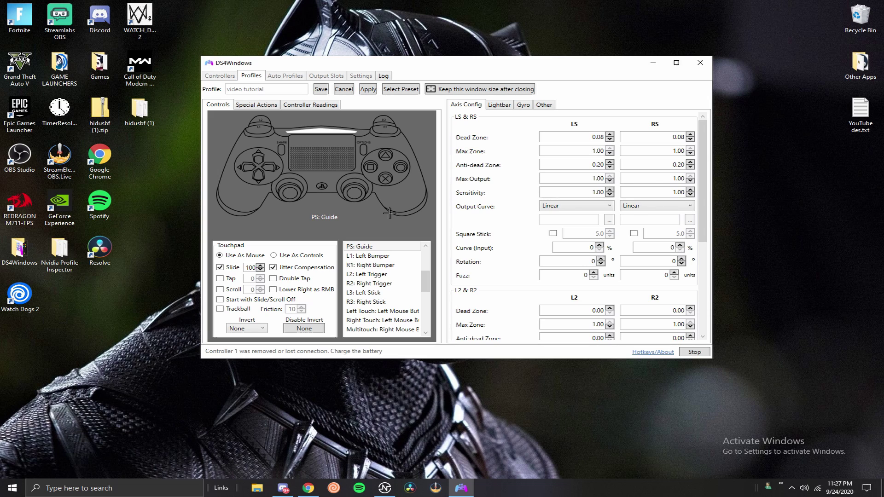
Set the touchpad to Use As Controls and map Swipe Up to the M key.
left_click(273, 256)
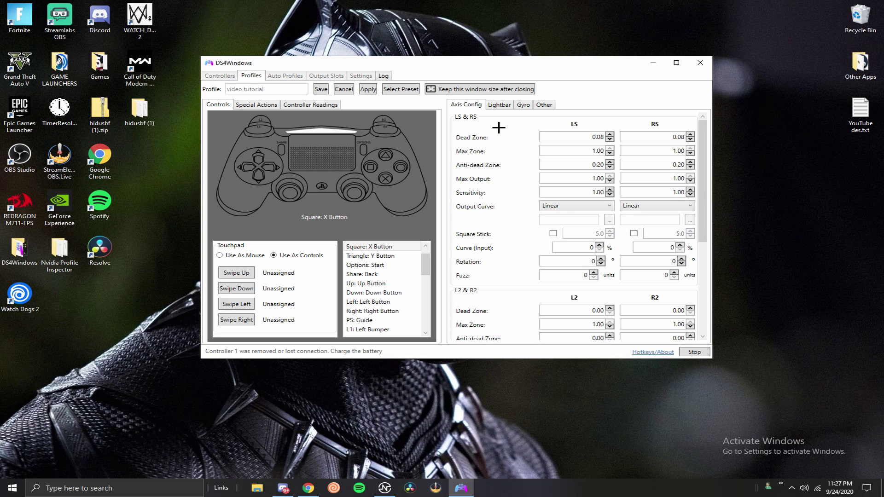
left_click(234, 273)
left_click(204, 134)
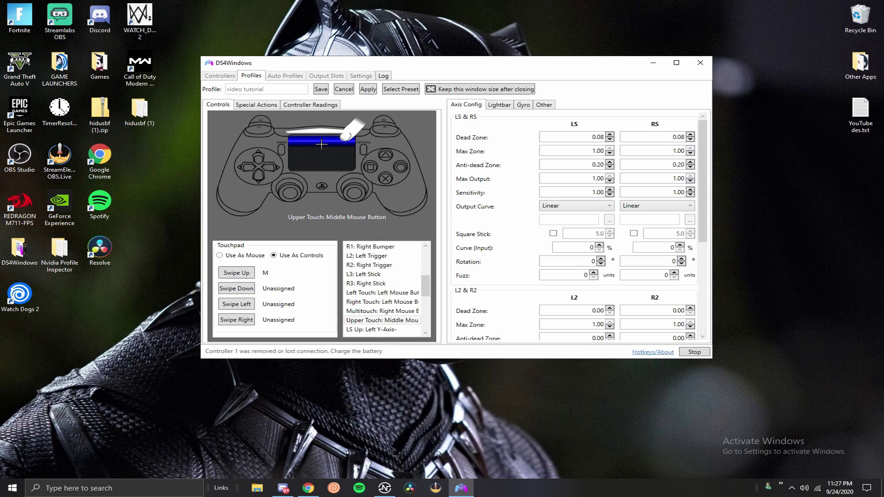
mouse_move(425, 285)
left_mouse_down()
mouse_move(423, 228)
mouse_move(438, 295)
left_mouse_up()
Map the touchpad's Left Touch entry to the right mouse button.
left_click(373, 284)
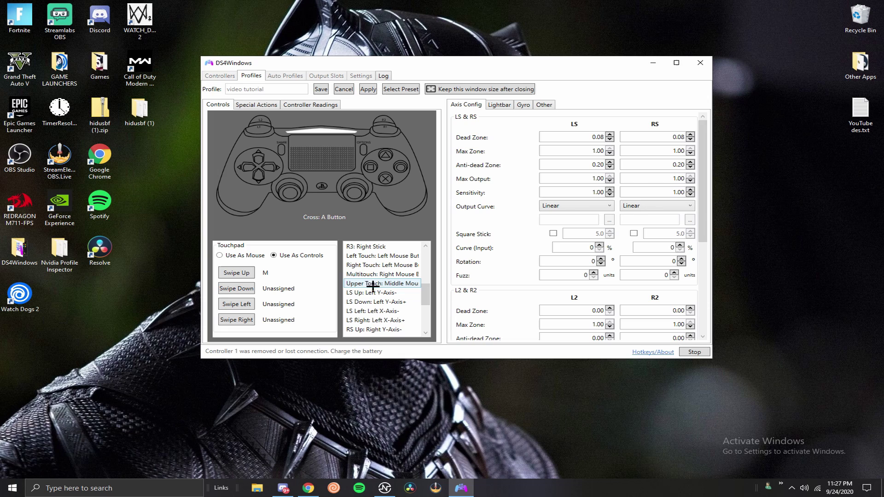
left_click(375, 275)
left_click(374, 265)
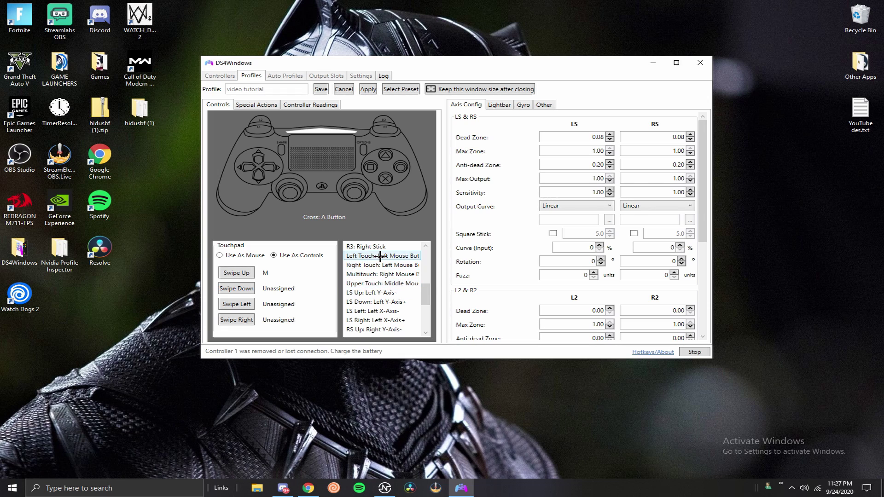
double_click(380, 257)
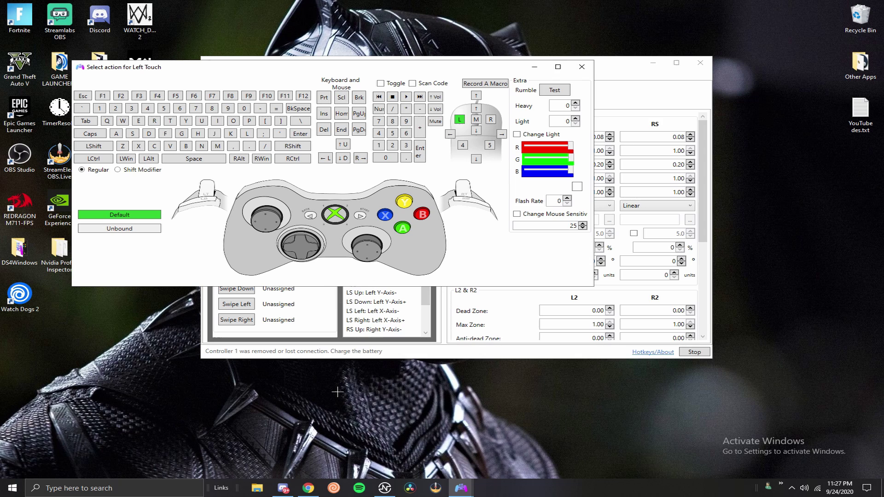
left_click(308, 250)
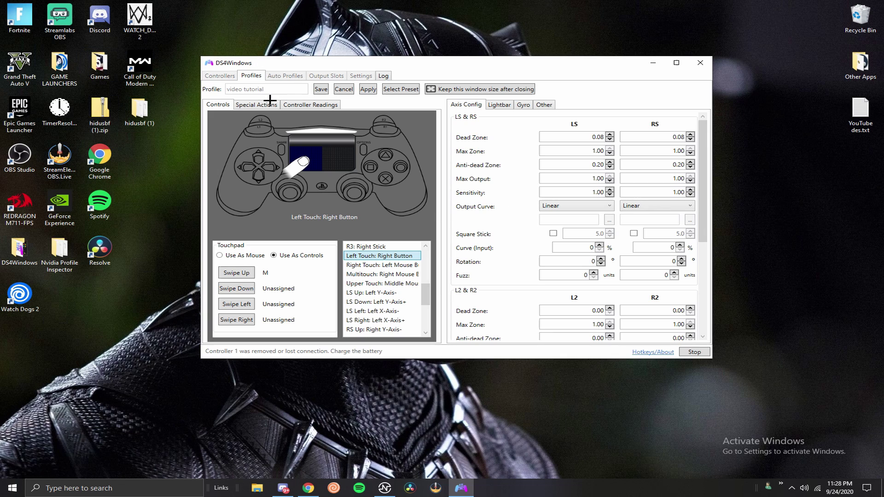
Set the profile's Bluetooth poll rate to Max (1 ms) on the Other settings.
left_click(303, 104)
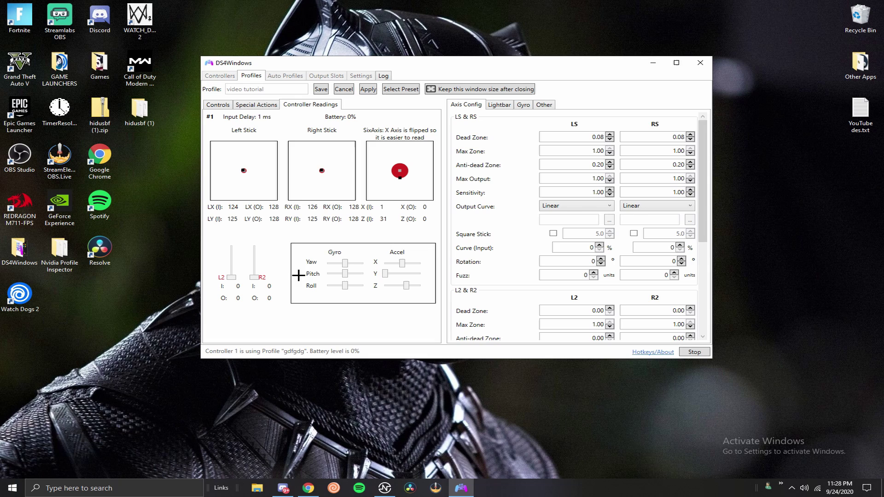
left_click(543, 104)
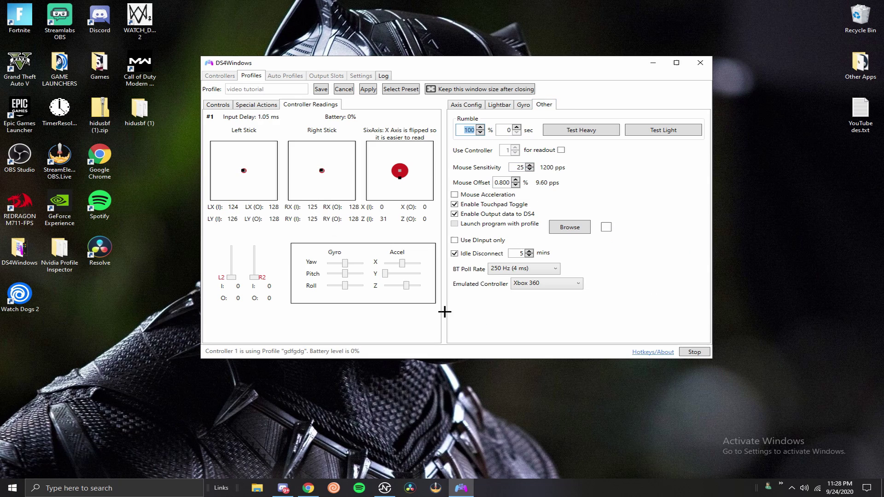
left_click(518, 268)
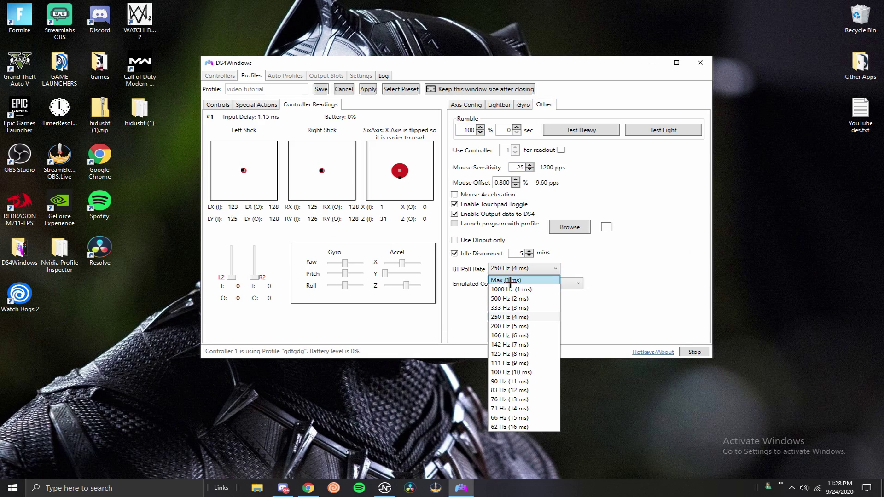
left_click(507, 280)
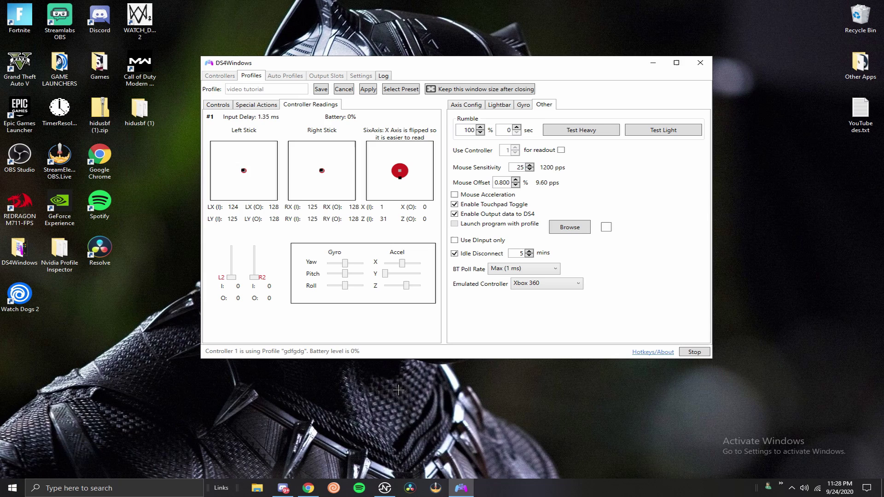
left_click(514, 270)
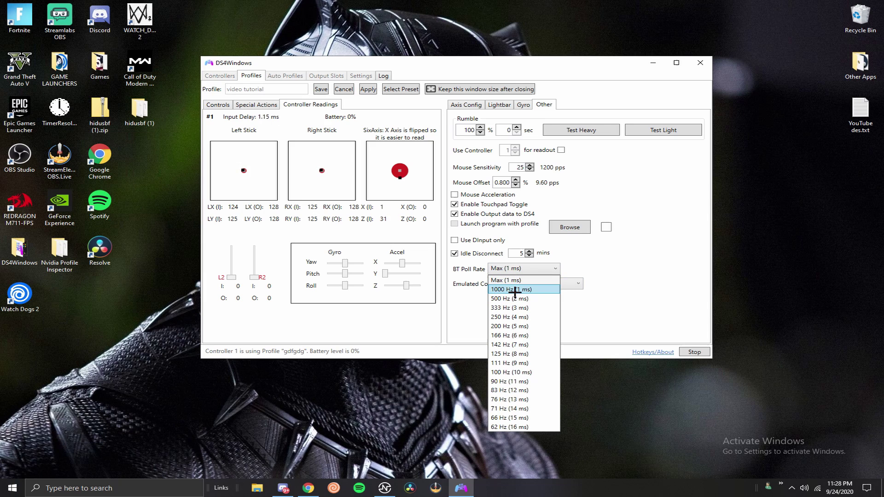
left_click(620, 307)
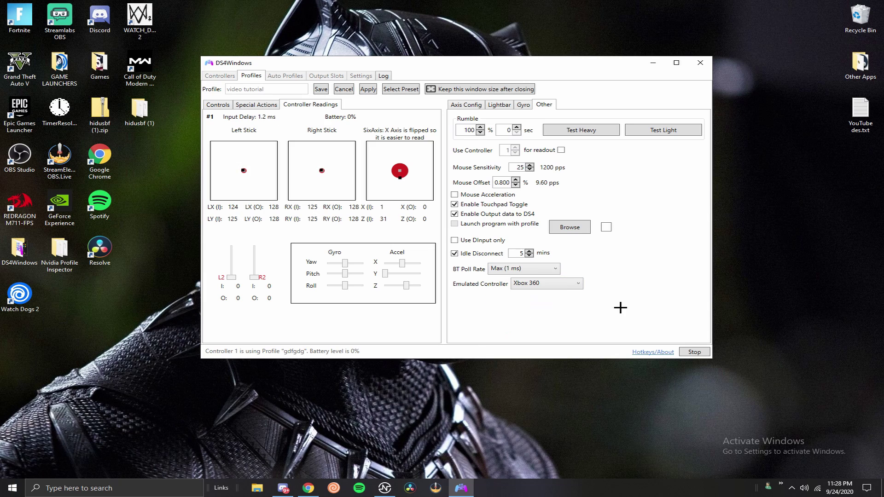
left_click(532, 268)
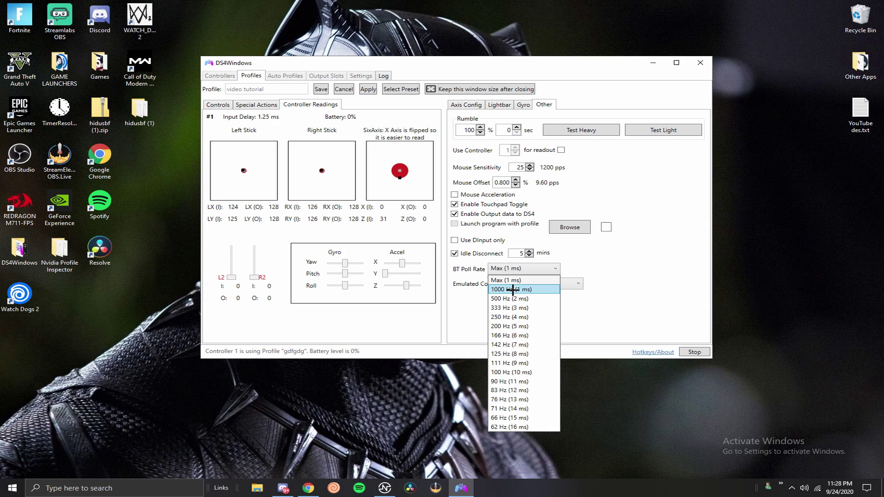
left_click(604, 287)
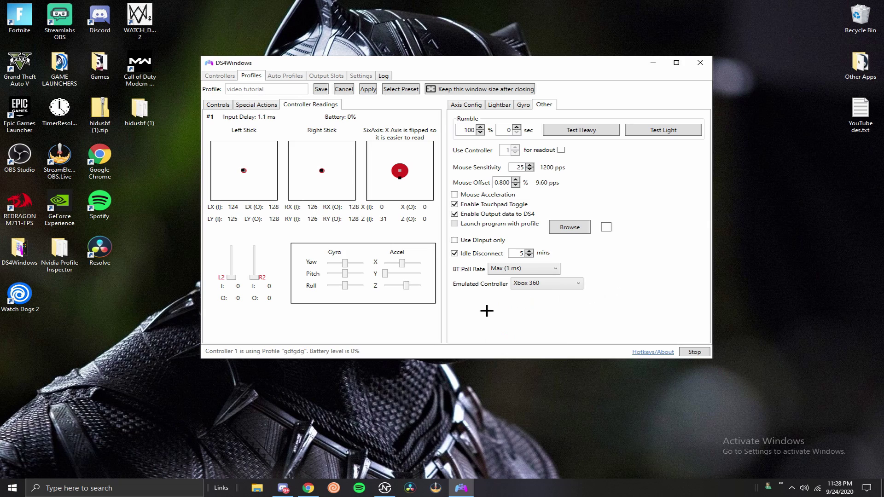
Keep the emulated controller type set to Xbox 360.
left_click(529, 284)
left_click(524, 284)
left_click(524, 284)
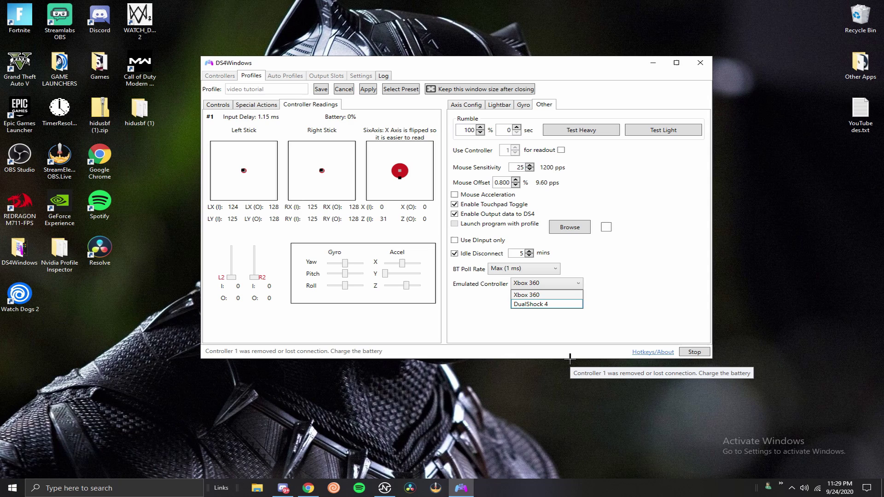
left_click(591, 177)
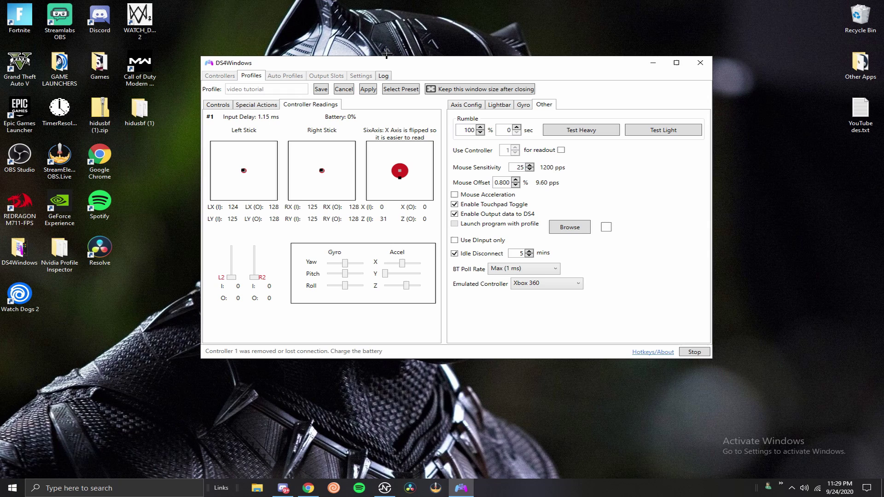
left_click(507, 105)
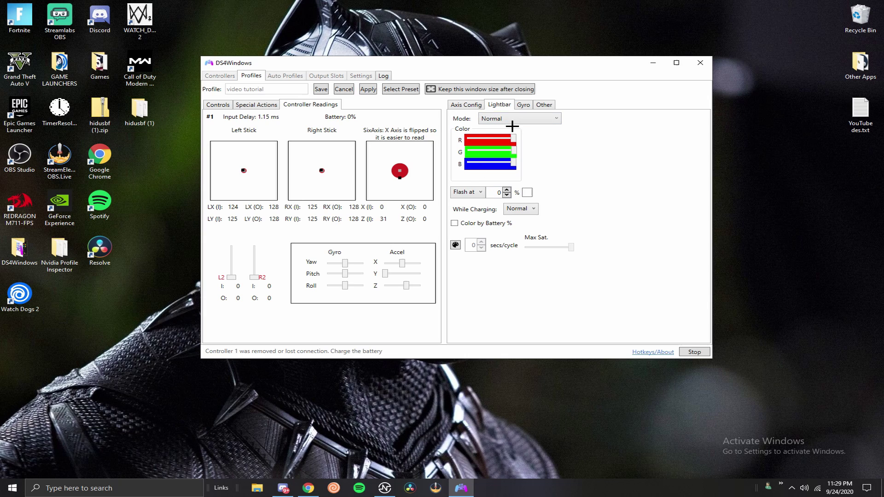
left_click(498, 115)
left_click(590, 148)
Review the LS and RS Output Curve options in Axis Config, leaving both Linear.
left_click(468, 103)
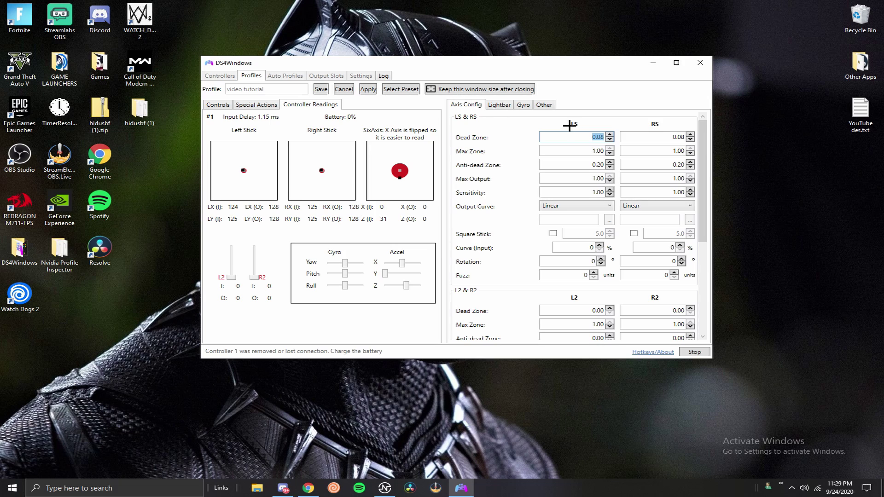
left_click(559, 206)
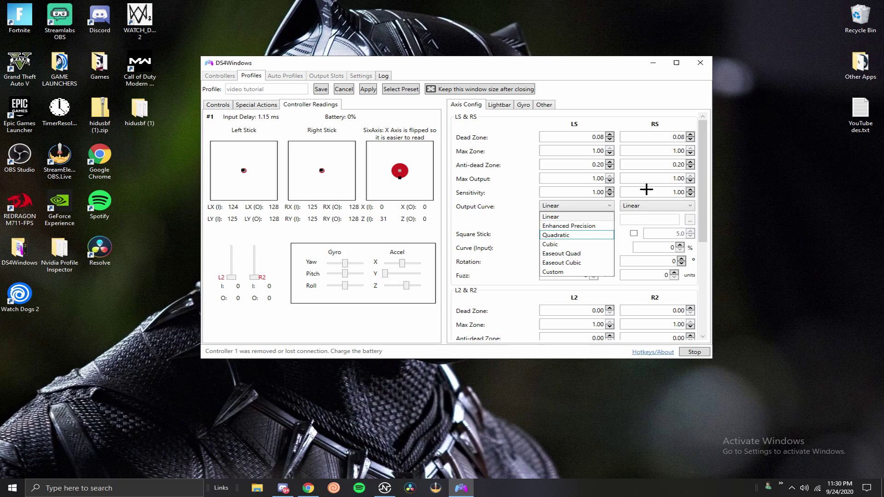
left_click(527, 174)
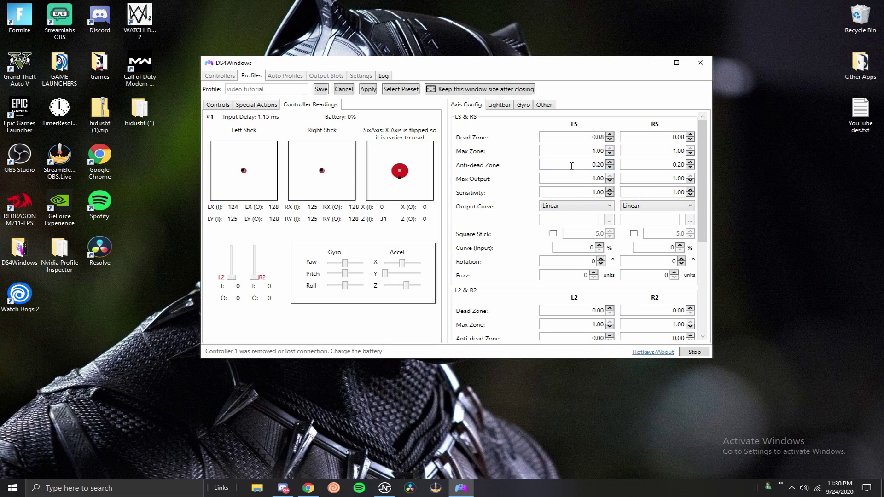
left_click(639, 206)
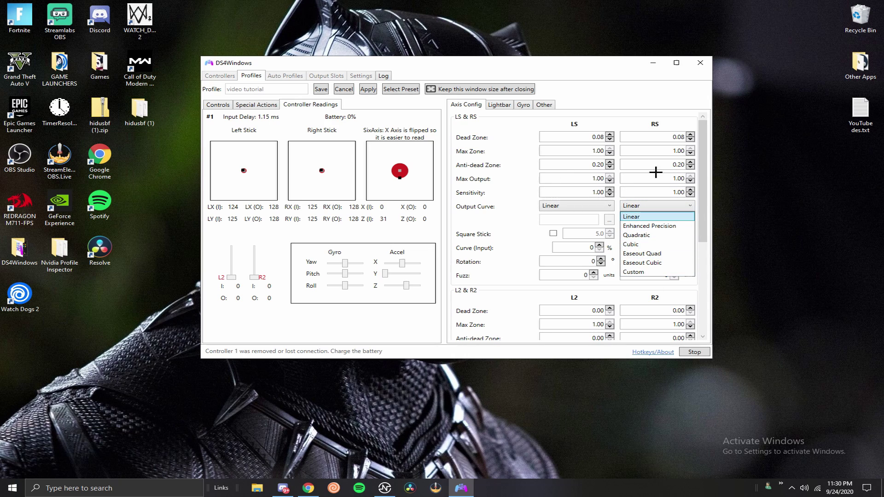
left_click(497, 275)
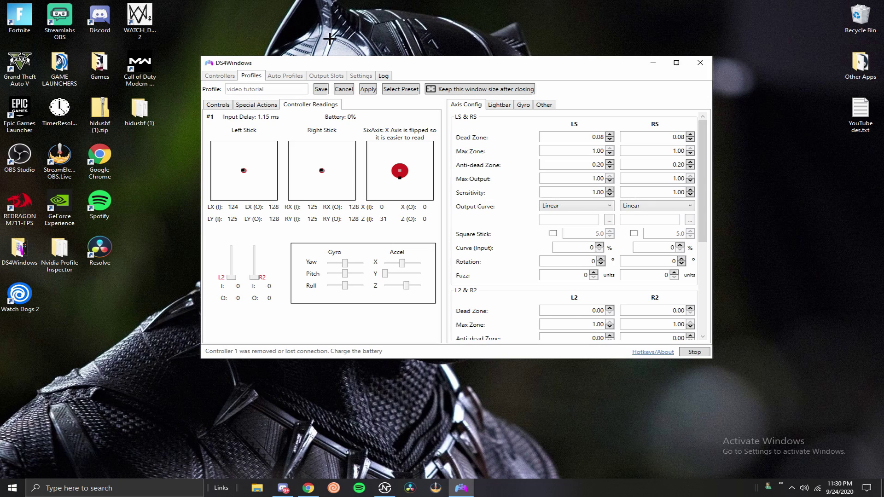
Search 'device' in Windows, launch Device Manager, and maximize its window.
left_click(44, 488)
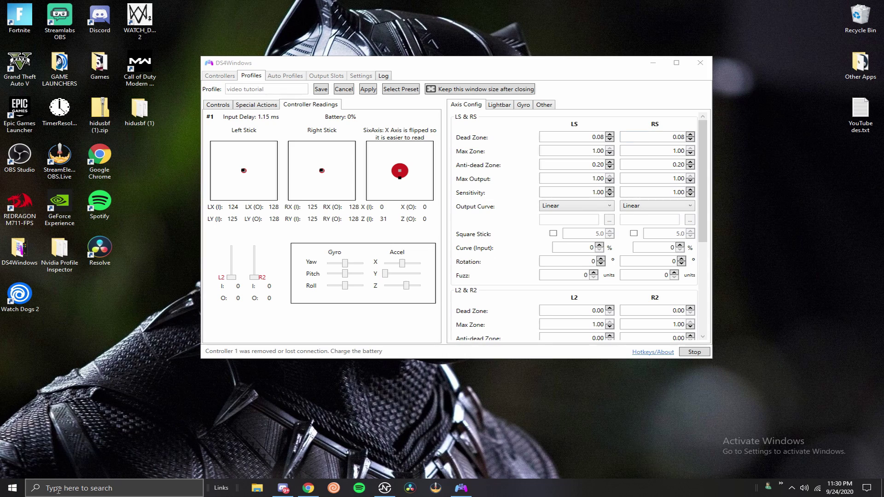
type("device")
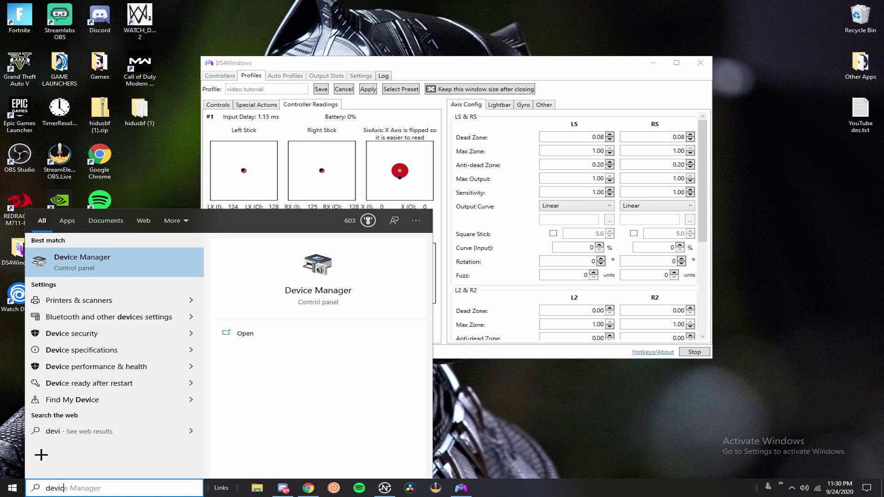
left_click(73, 251)
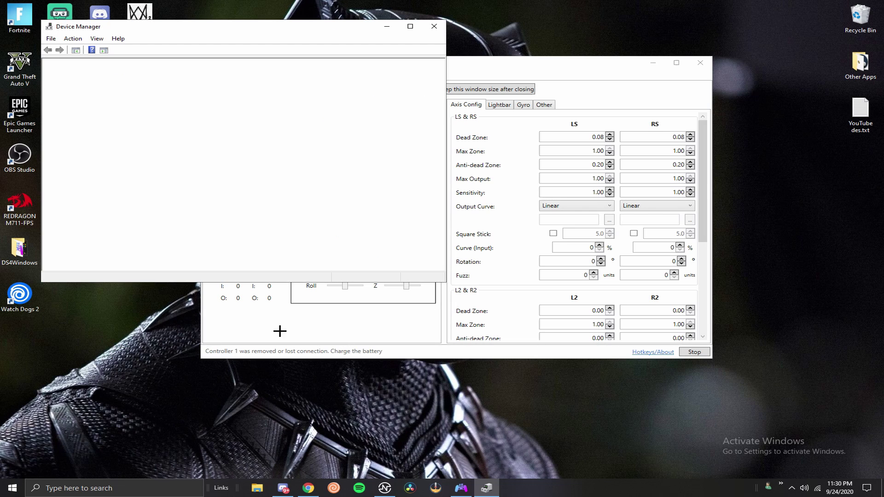
left_click(409, 27)
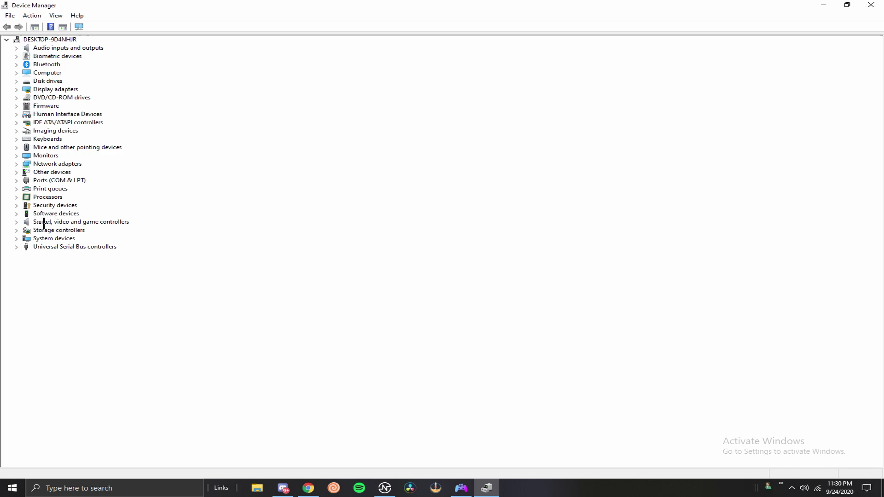
Briefly check Sound, video and game controllers, then expand Human Interface Devices.
left_click(17, 222)
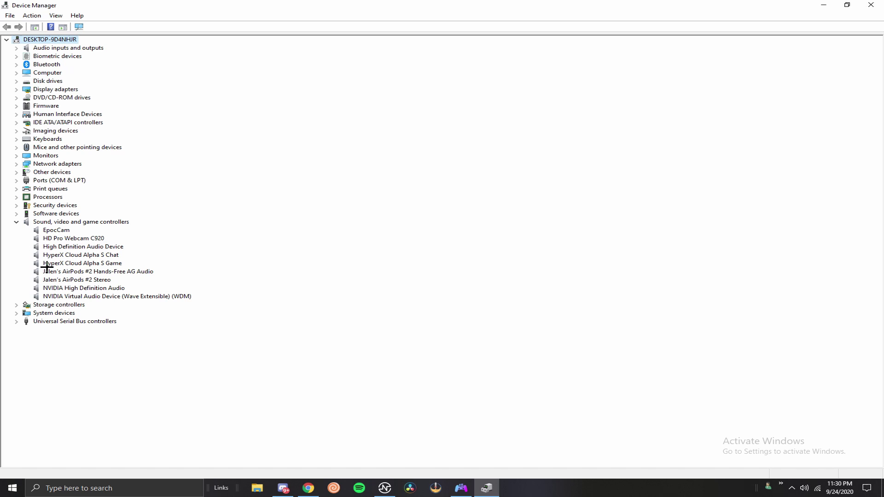
left_click(17, 222)
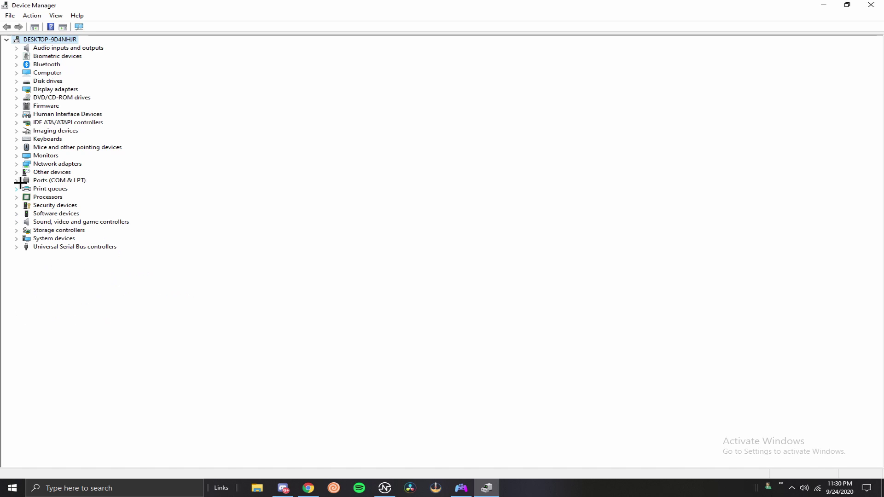
left_click(17, 114)
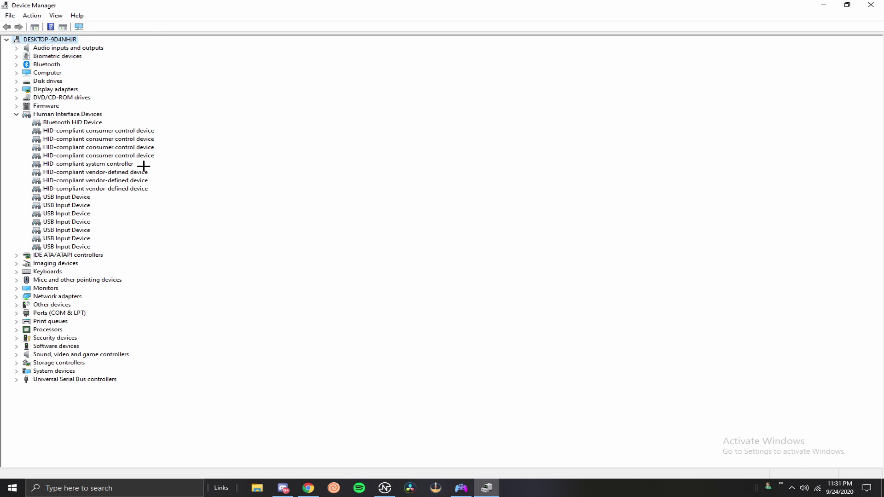
Inspect the HID-compliant system controller's Details and Driver tabs, then restore Device Manager to a window.
double_click(128, 164)
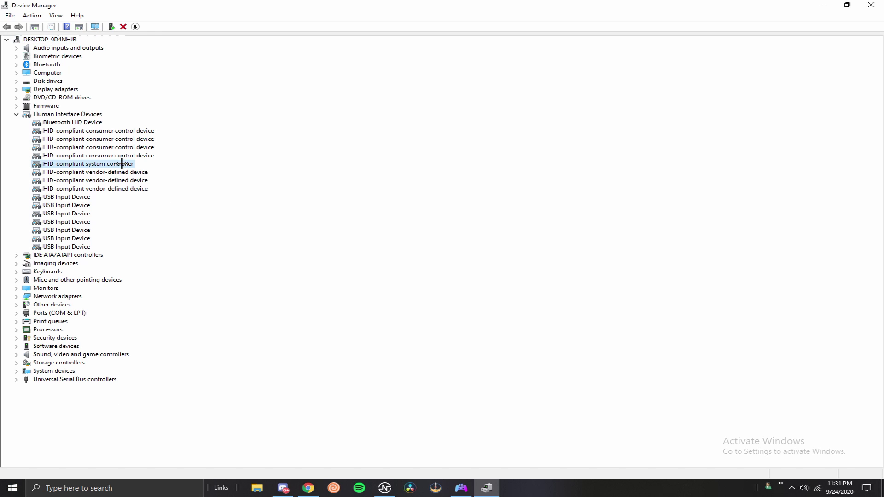
left_click(399, 155)
left_click(387, 156)
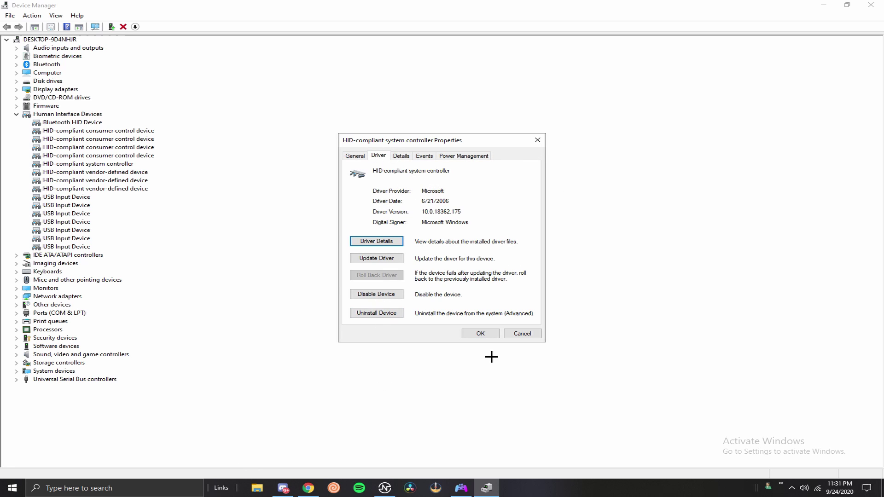
left_click(521, 334)
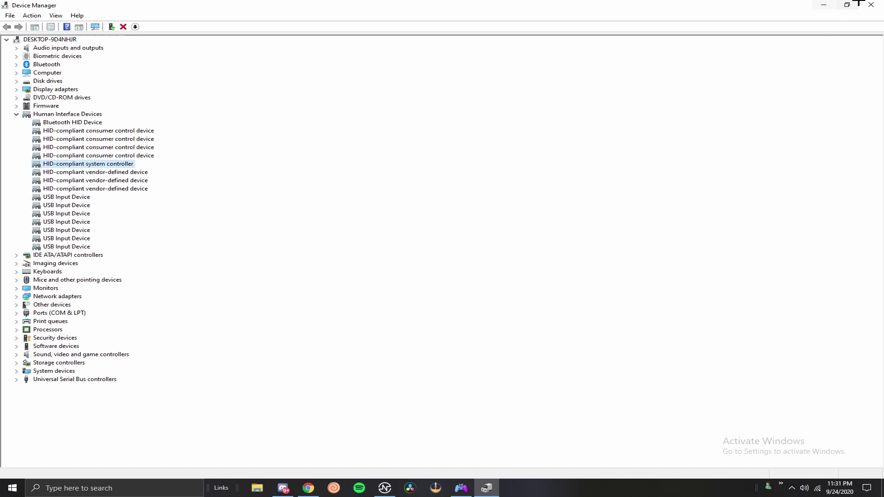
left_click(847, 4)
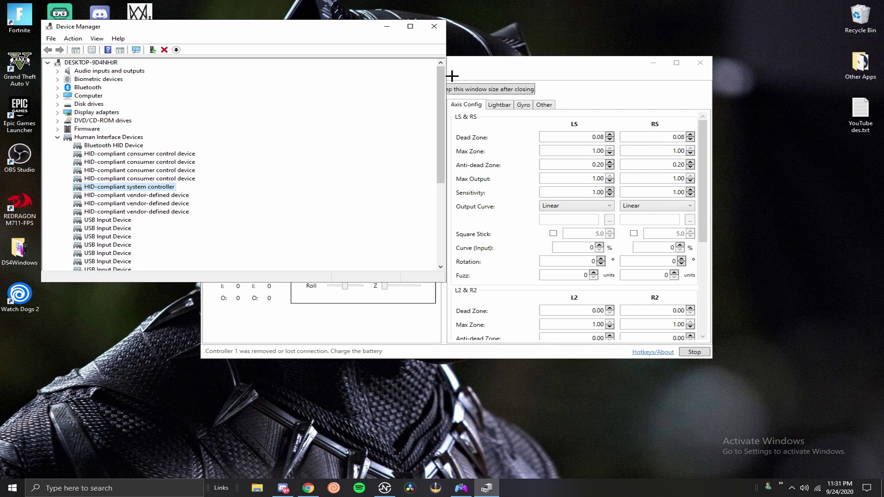
Close Device Manager to return to the DS4Windows profile editor.
left_click(432, 27)
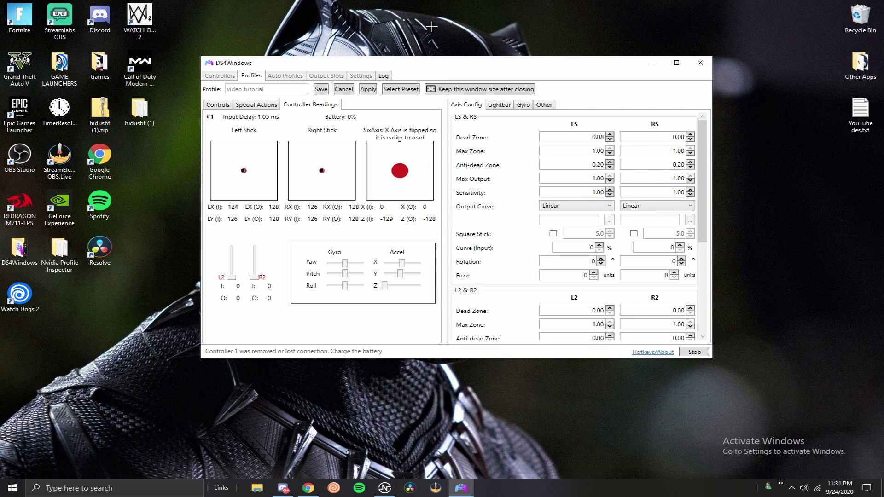